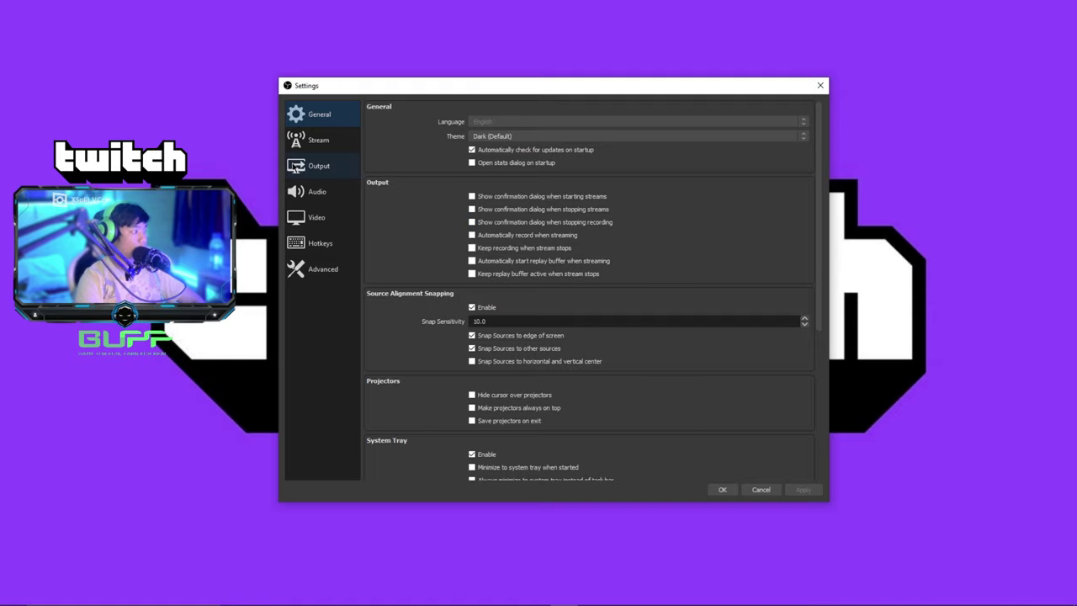
Step: Open the Output settings page to see the Streaming tab: CBR, 5000 Kbps, Max Quality, high profile
click(295, 169)
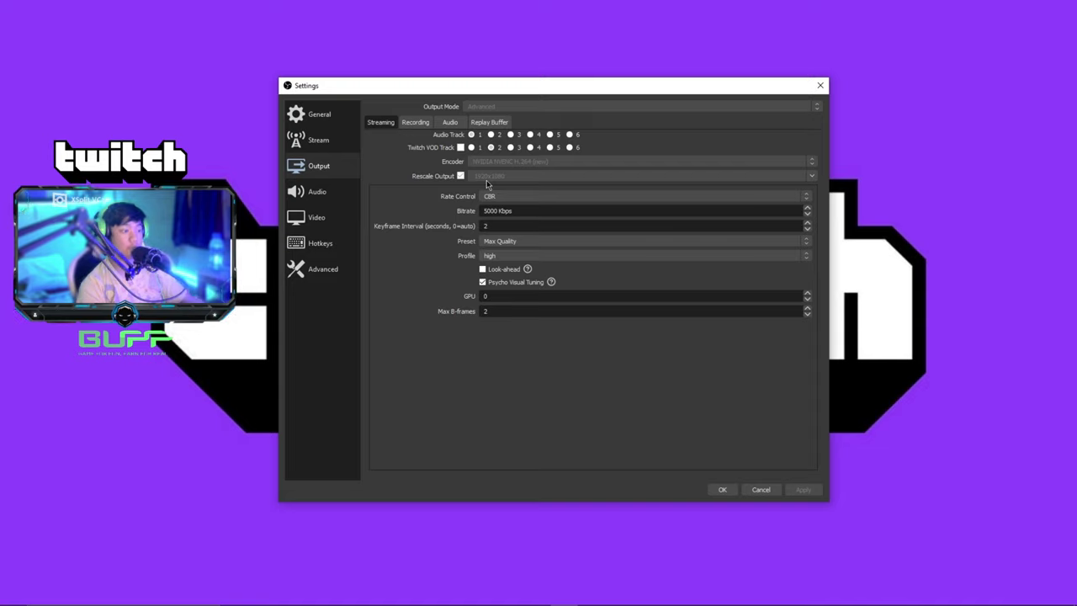
Step: Review the Recording (CBR 16000 Kbps), Audio and Replay Buffer tabs of the Output settings
click(414, 122)
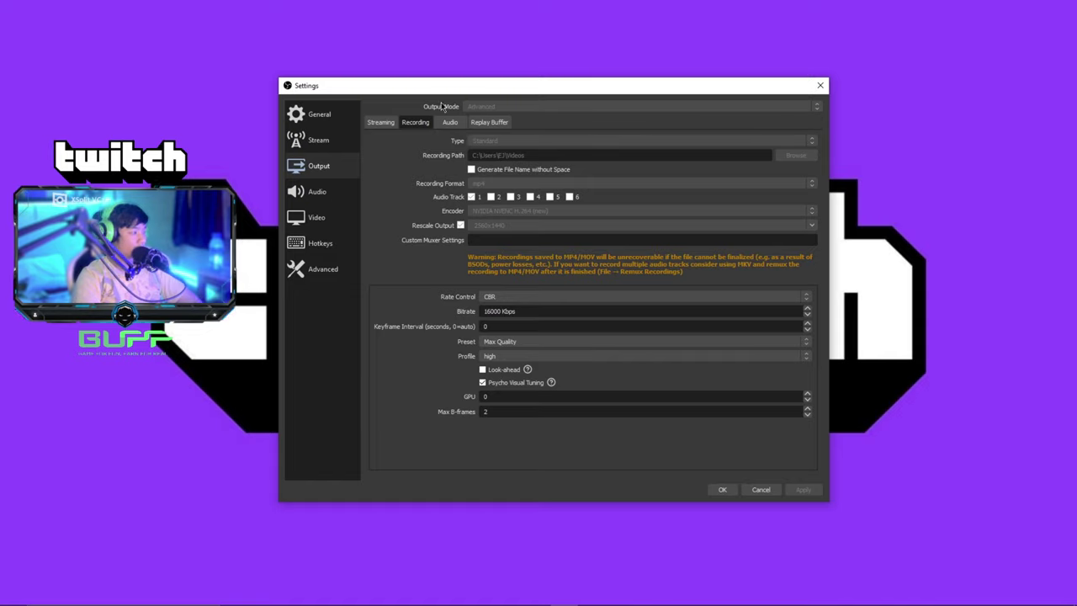
click(450, 123)
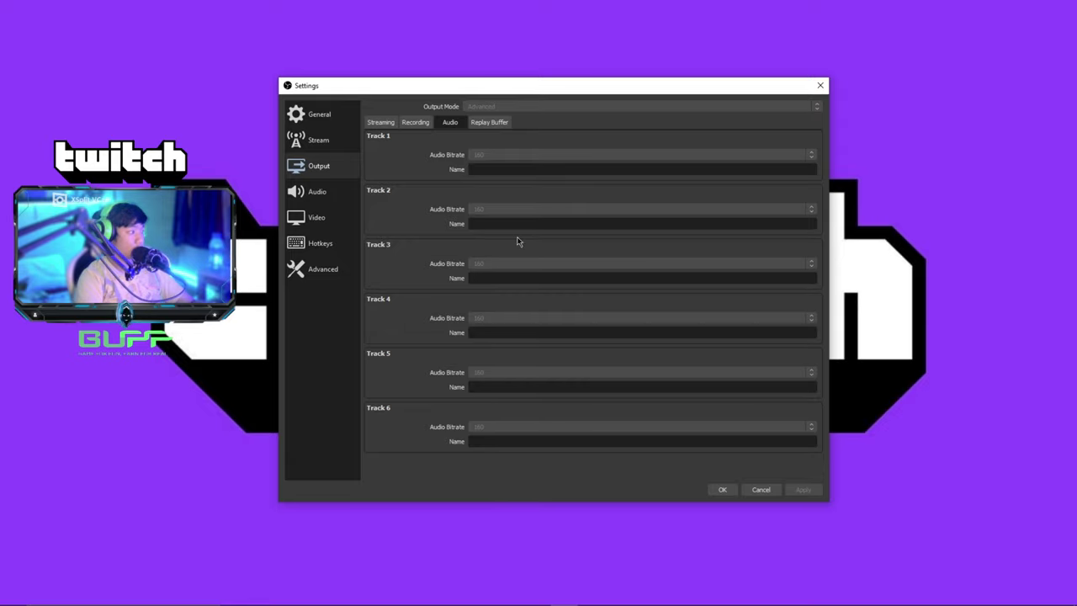
click(496, 127)
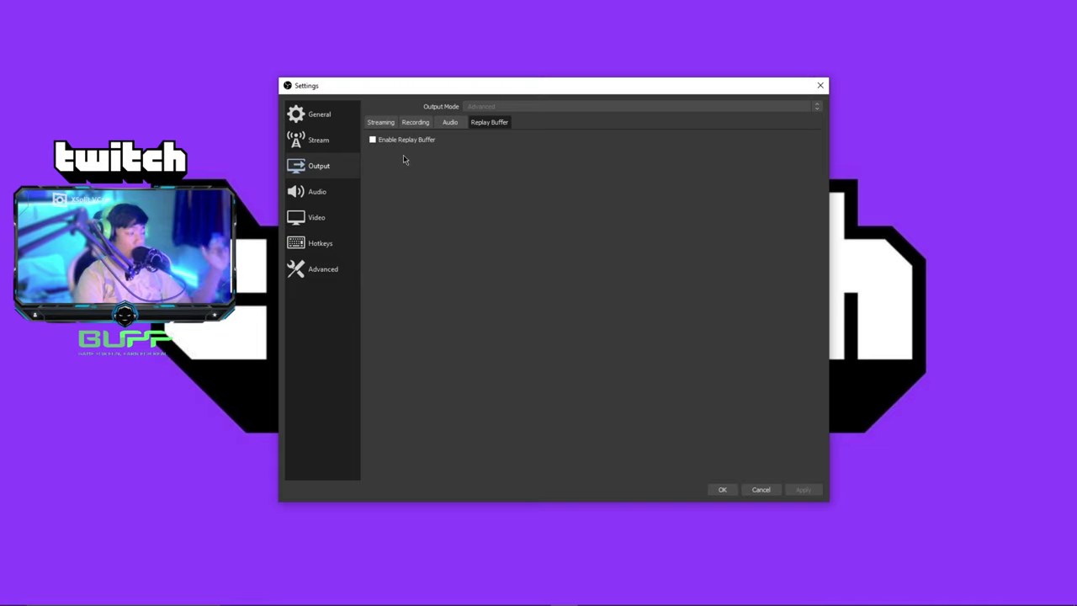
Step: Go back to the Streaming output tab showing CBR 5000 Kbps, Max Quality and high profile
click(381, 122)
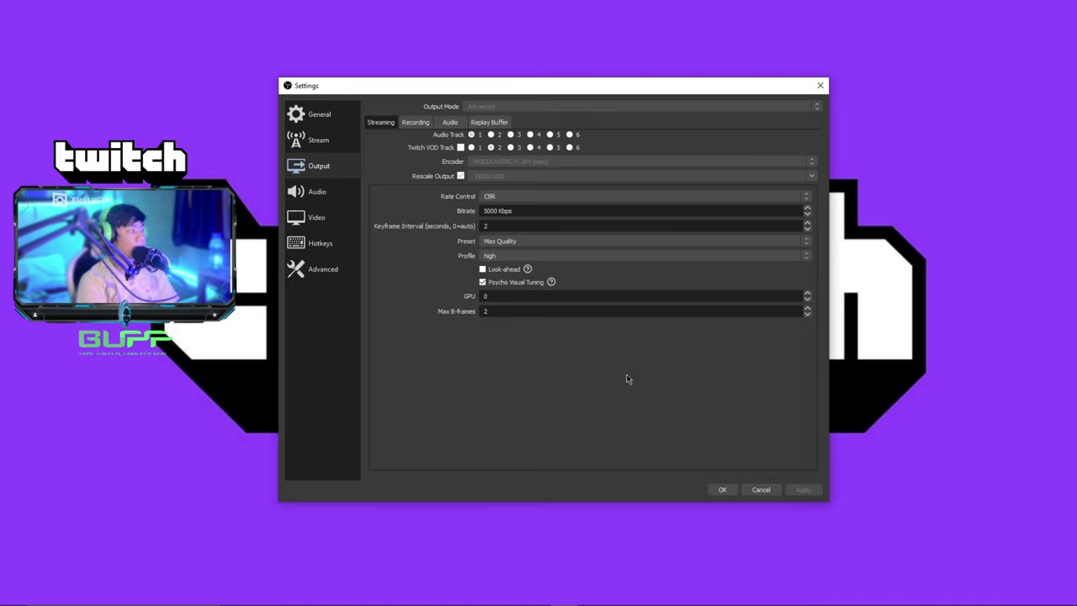
Step: Open Video settings: 1920x1080 base and output resolution, Lanczos downscaling, 60 FPS
click(306, 217)
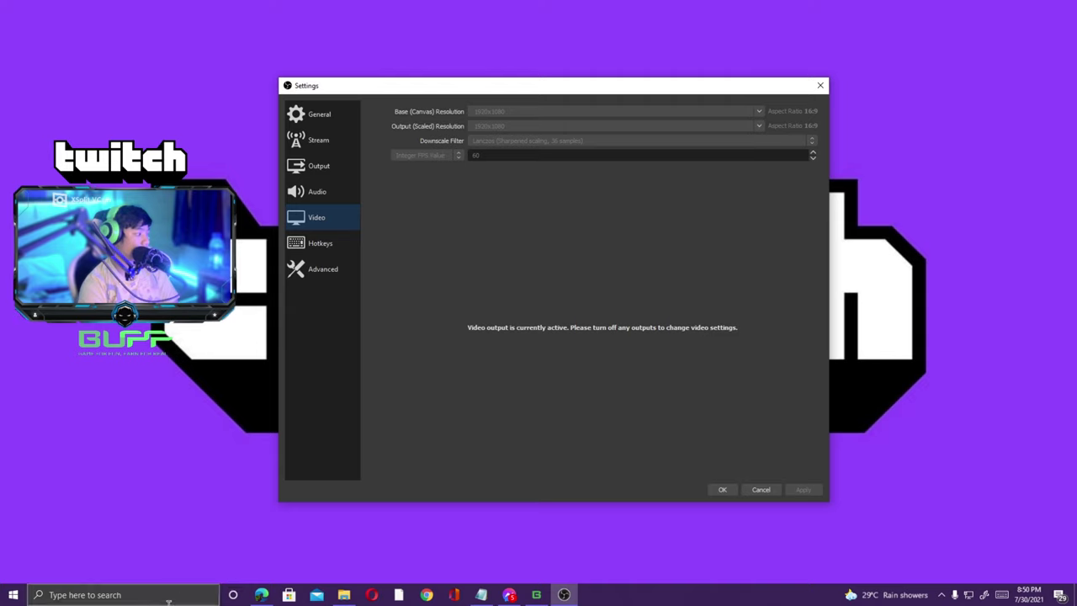
Step: Launch Notepad from Windows search and maximize its window
click(168, 599)
text(Note)
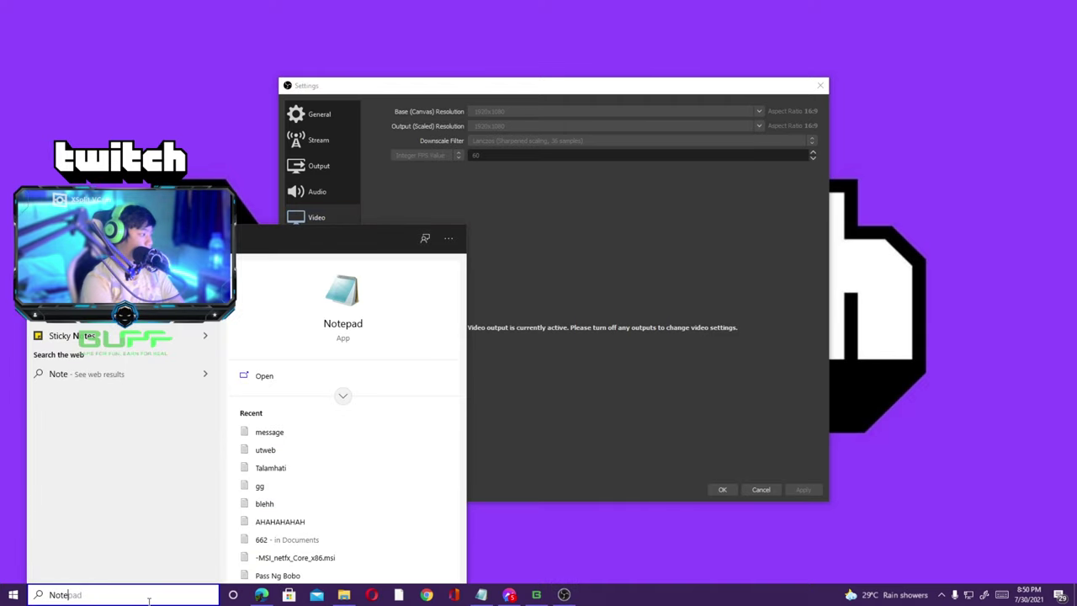
text(pad)
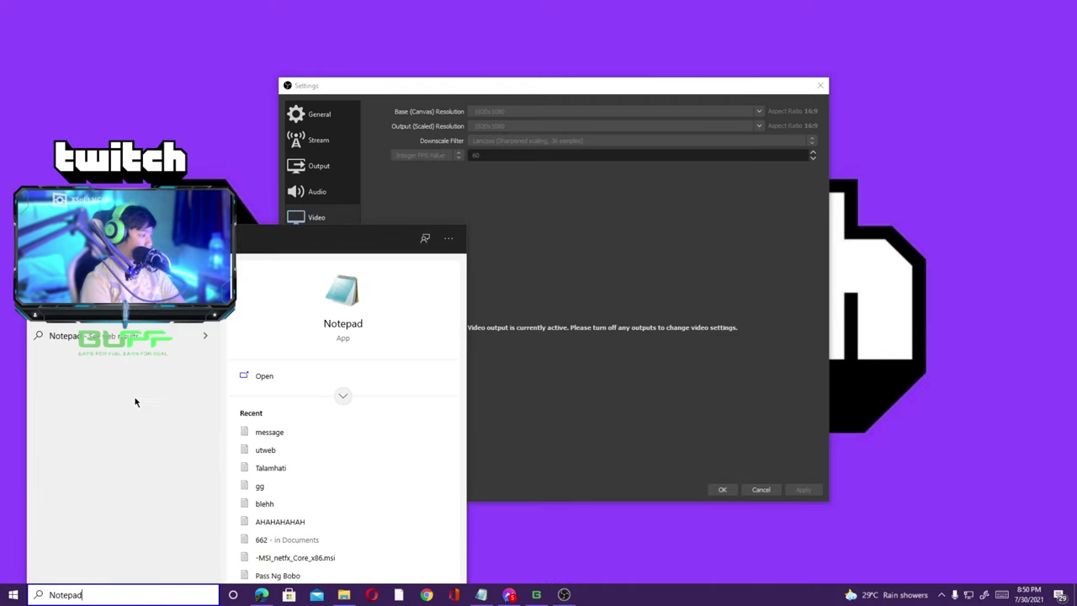
key(Return)
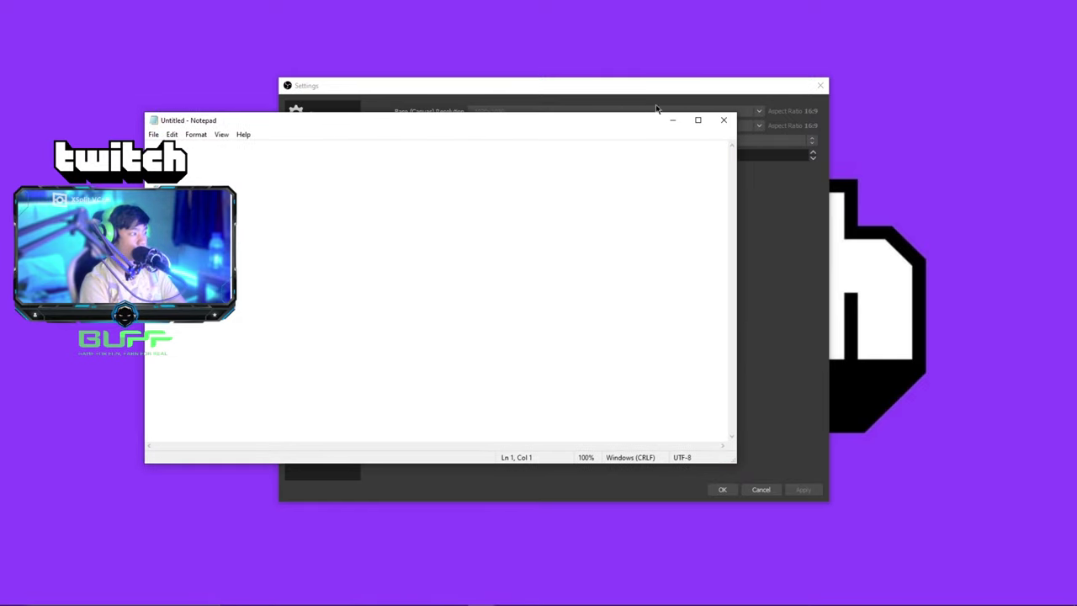
click(699, 120)
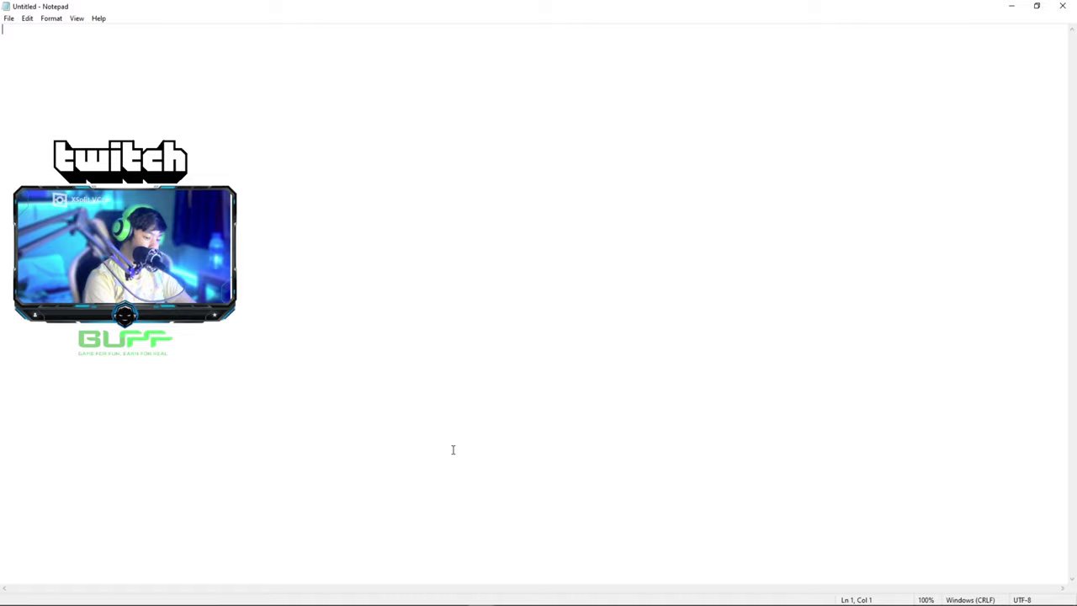
Step: Type the 1920x720 resolution note on two lines, fixing stray typos
text(7)
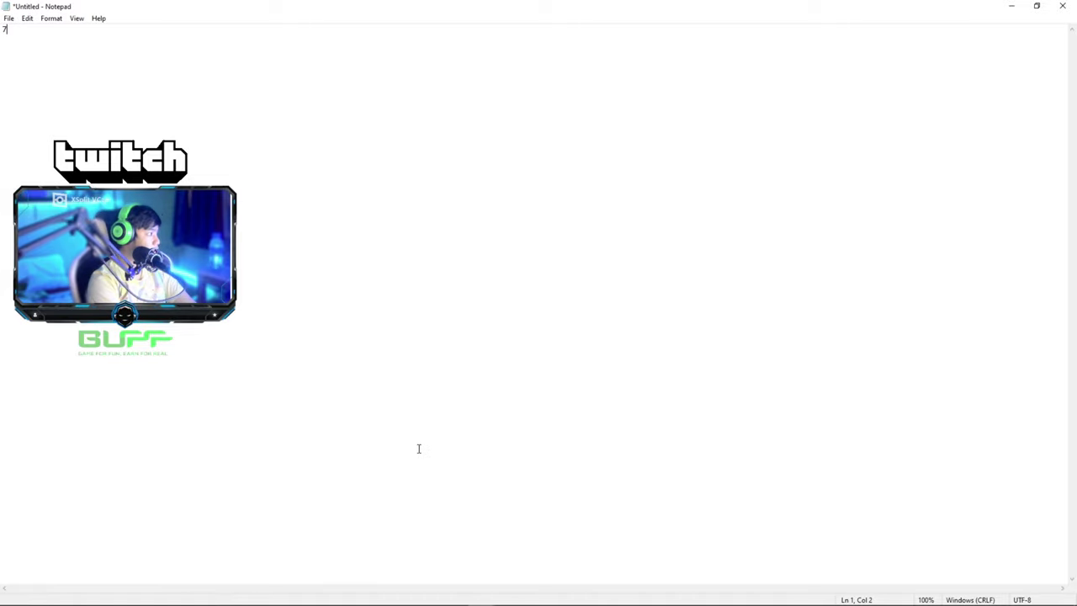
key(ctrl+z)
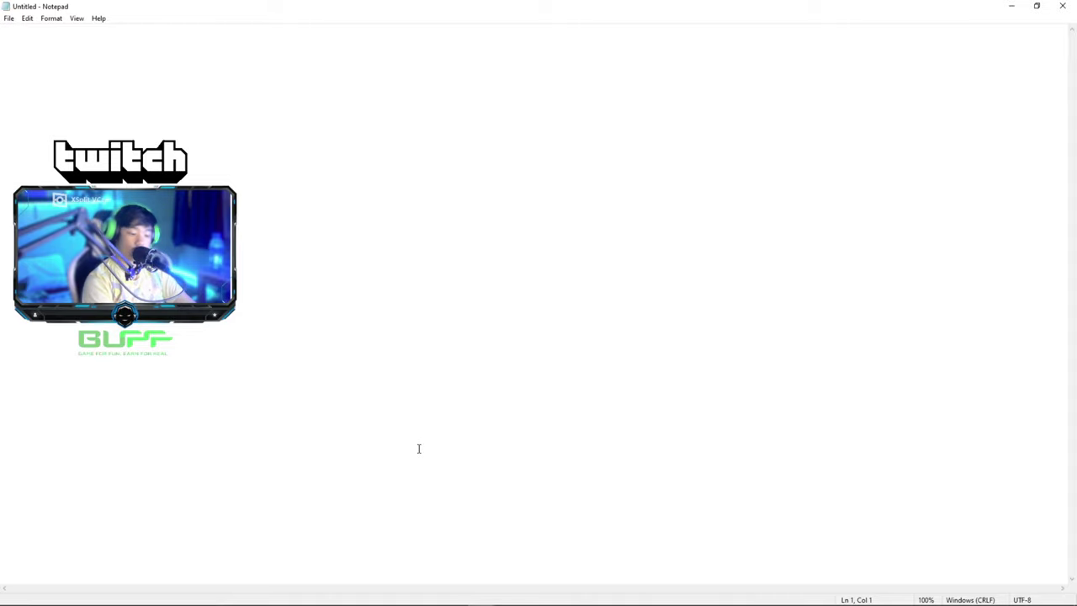
text(19200)
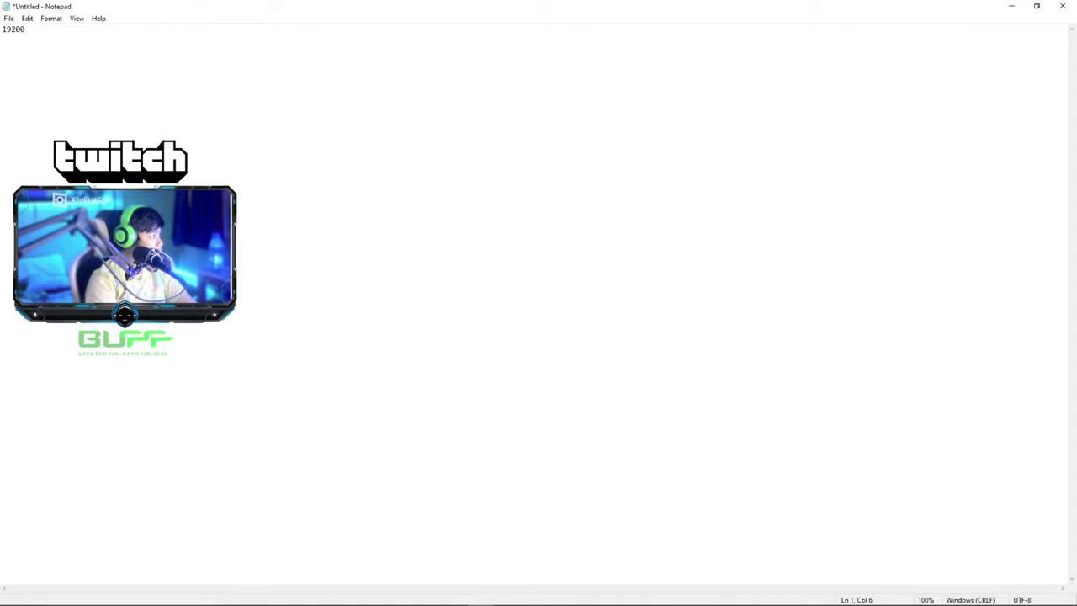
key(BackSpace)
text(x)
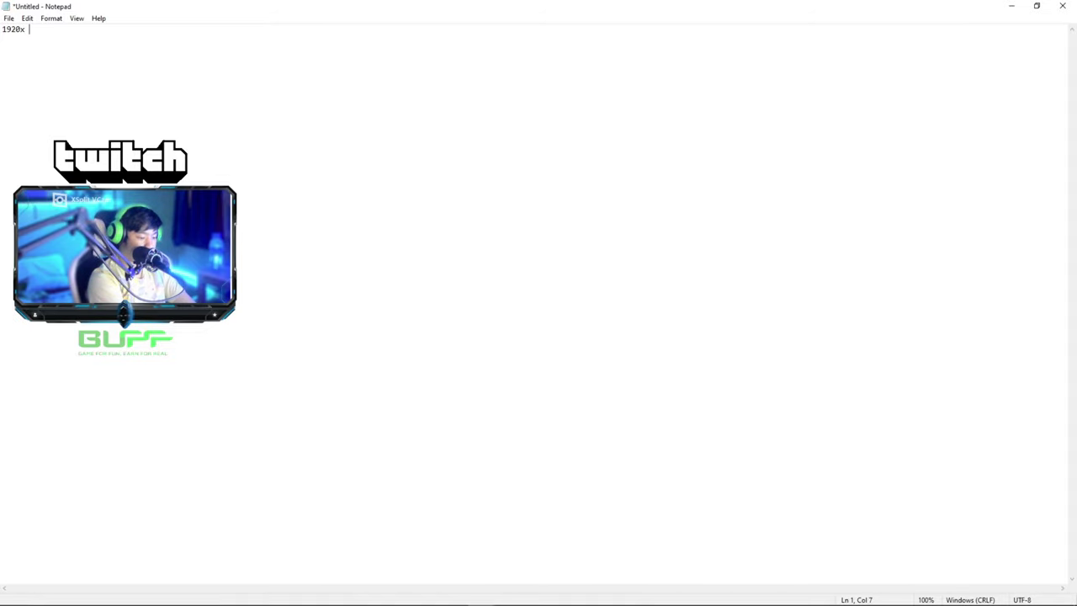
text(7)
text(2)
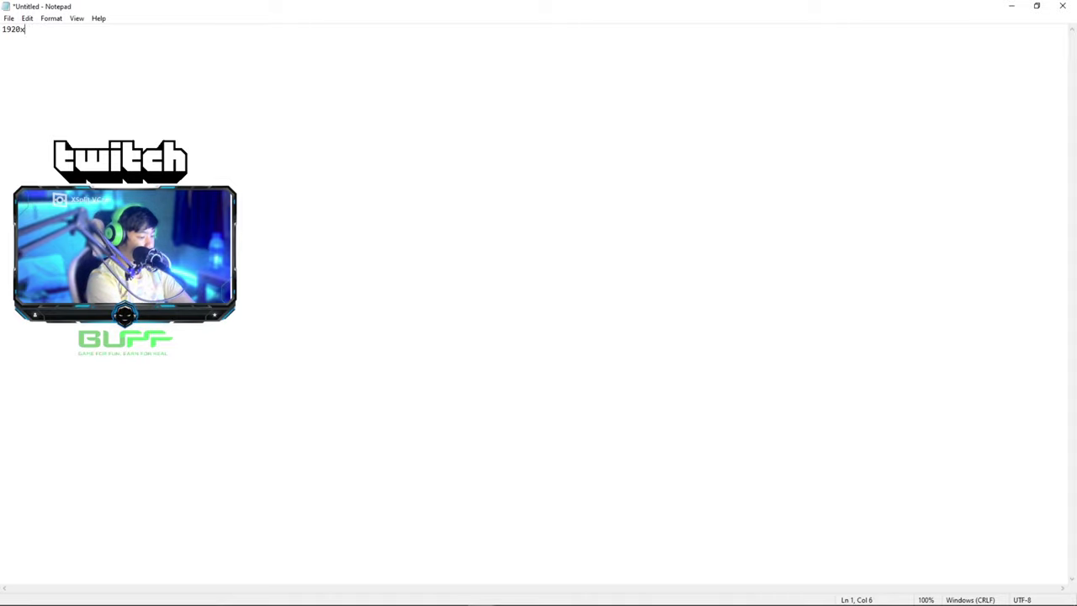
text(20)
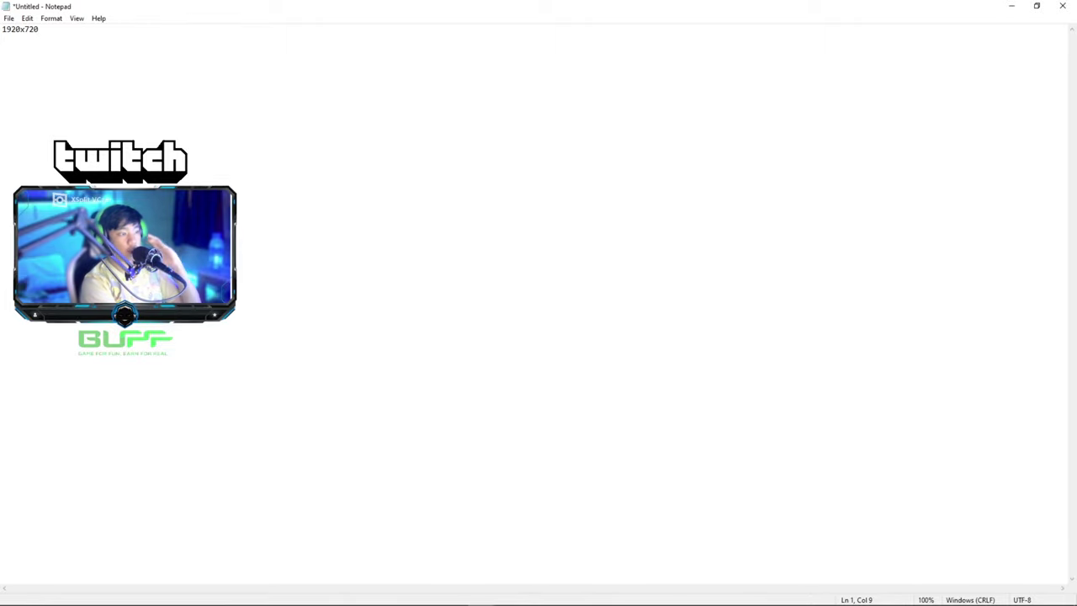
key(Return)
text(1)
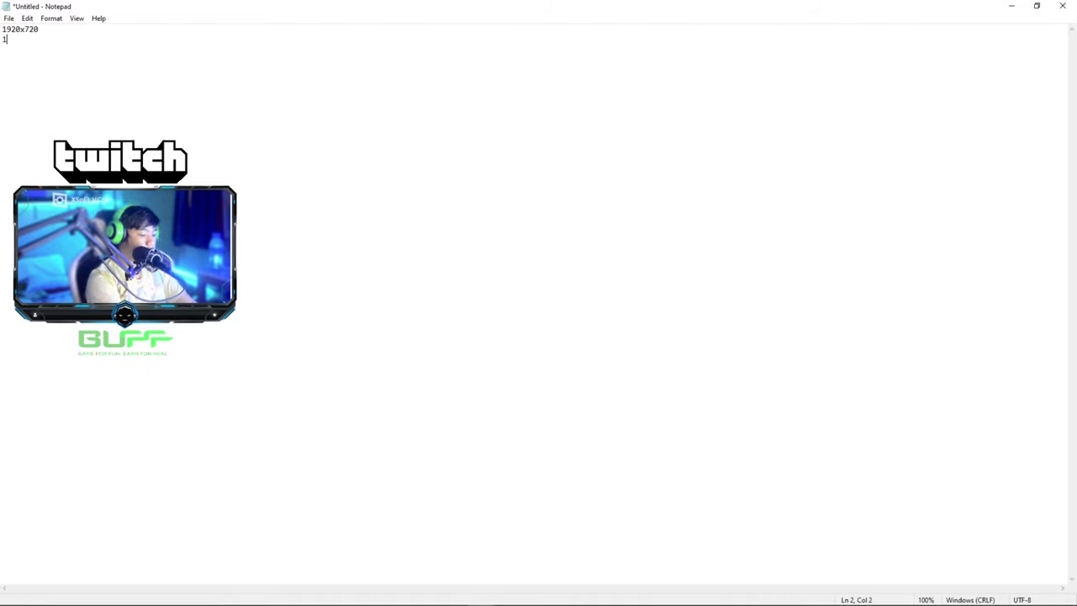
text(920)
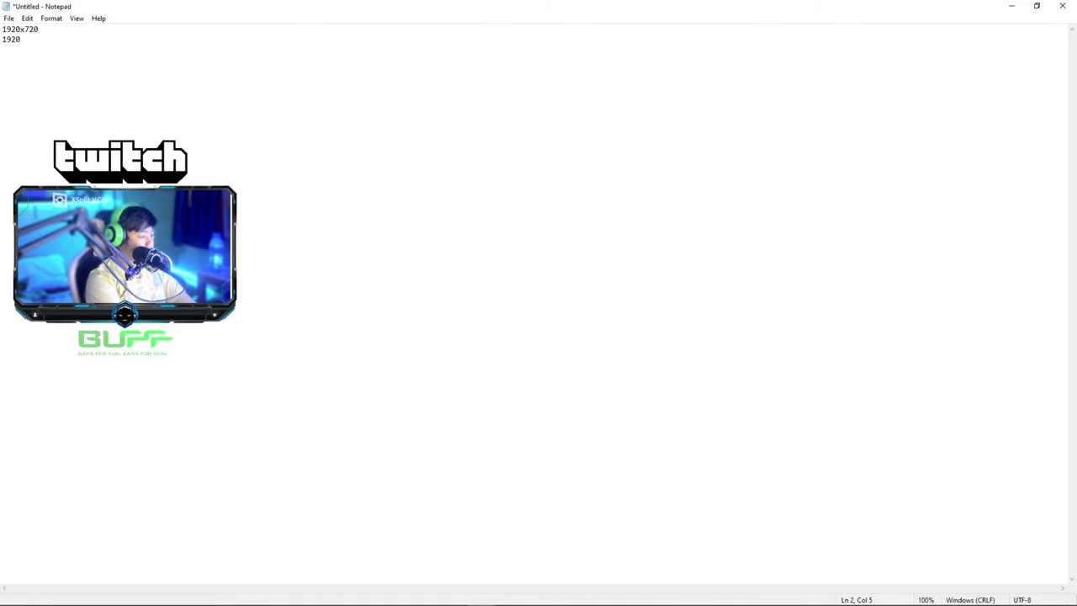
text(x72)
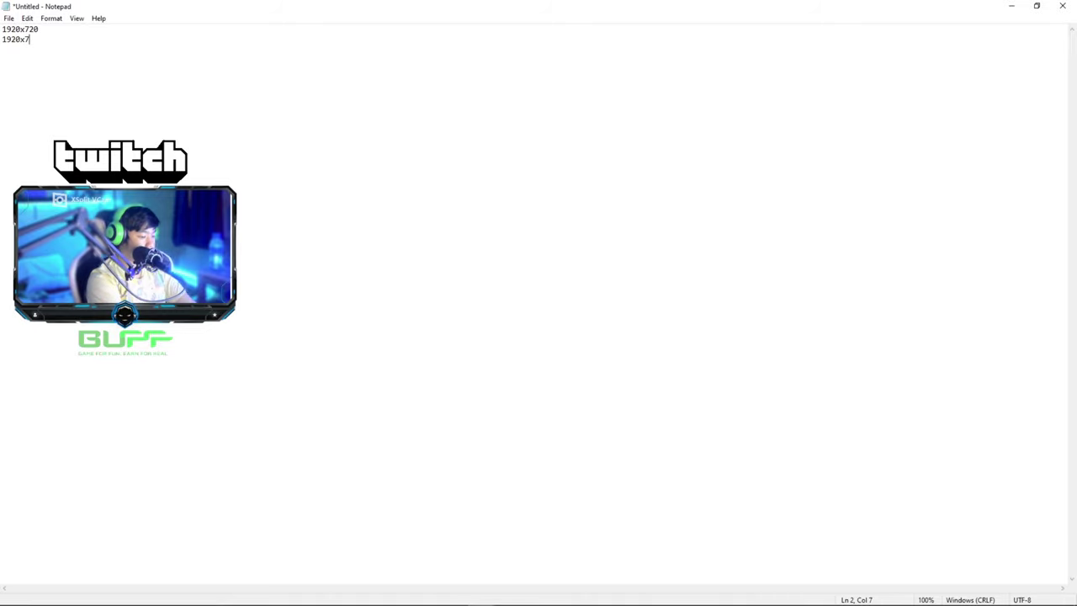
text(0)
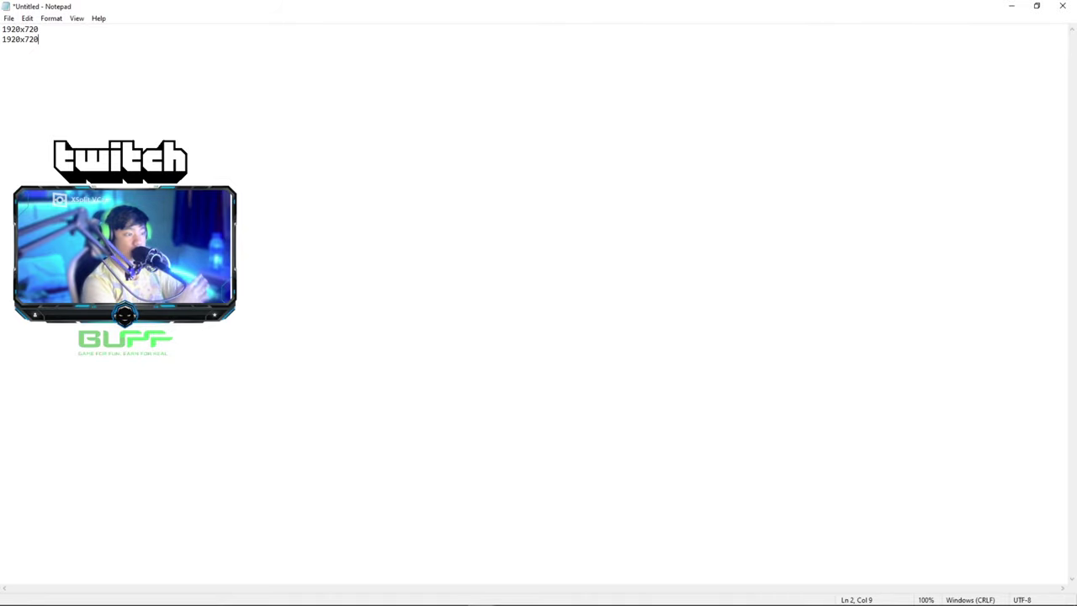
Step: Replace the old lines with 2140x1444 and correct its ending
key(BackSpace)
key(BackSpace)
key(BackSpace)
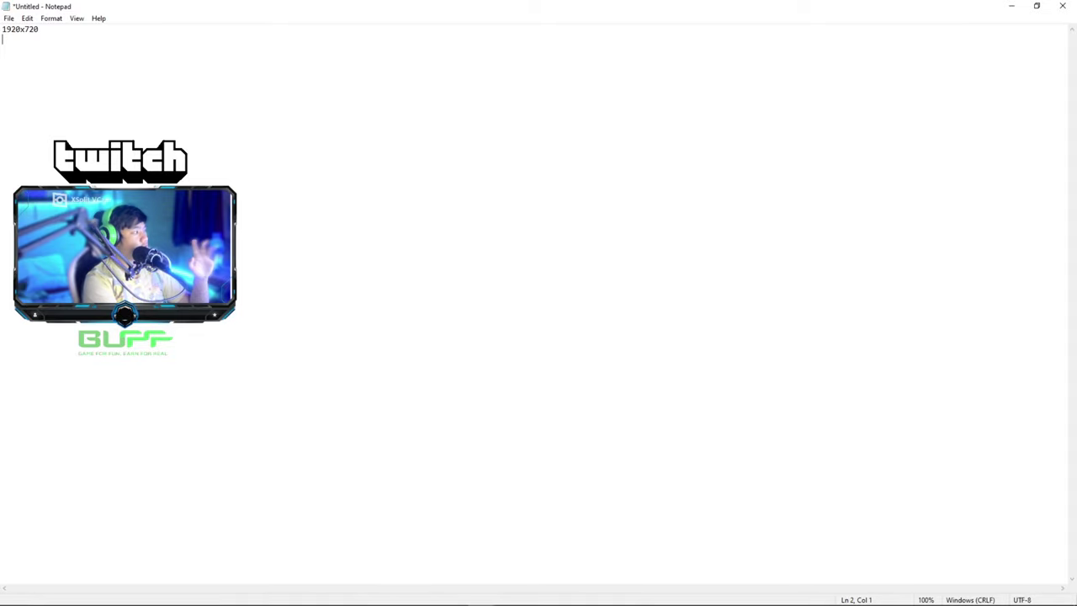
key(BackSpace)
key(BackSpace)
key(BackSpace)
text(2140)
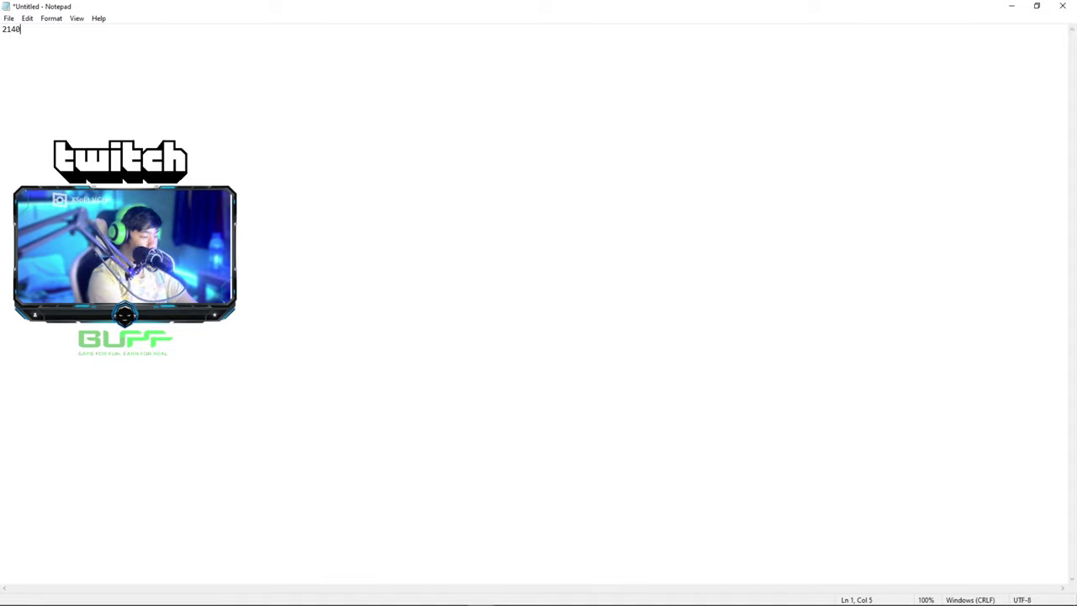
text(x)
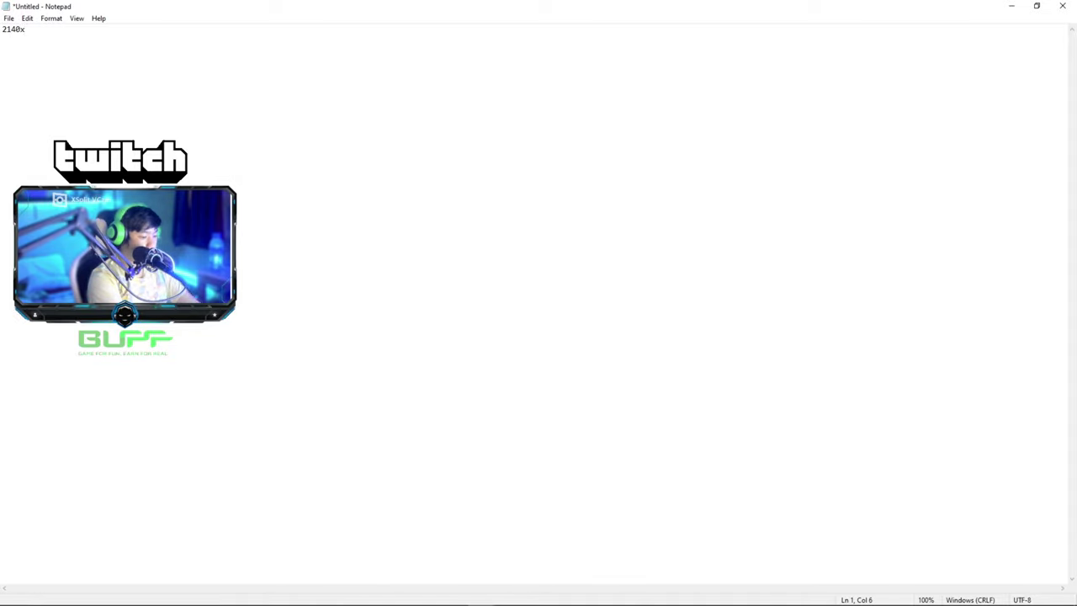
text(1444)
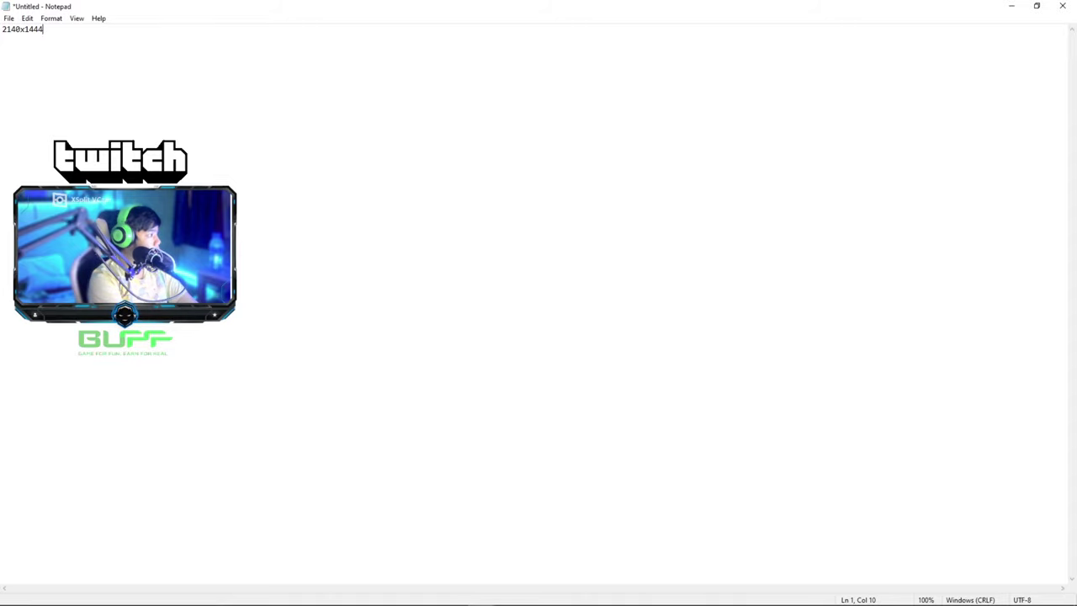
double_click(37, 29)
key(ctrl+c)
click(24, 30)
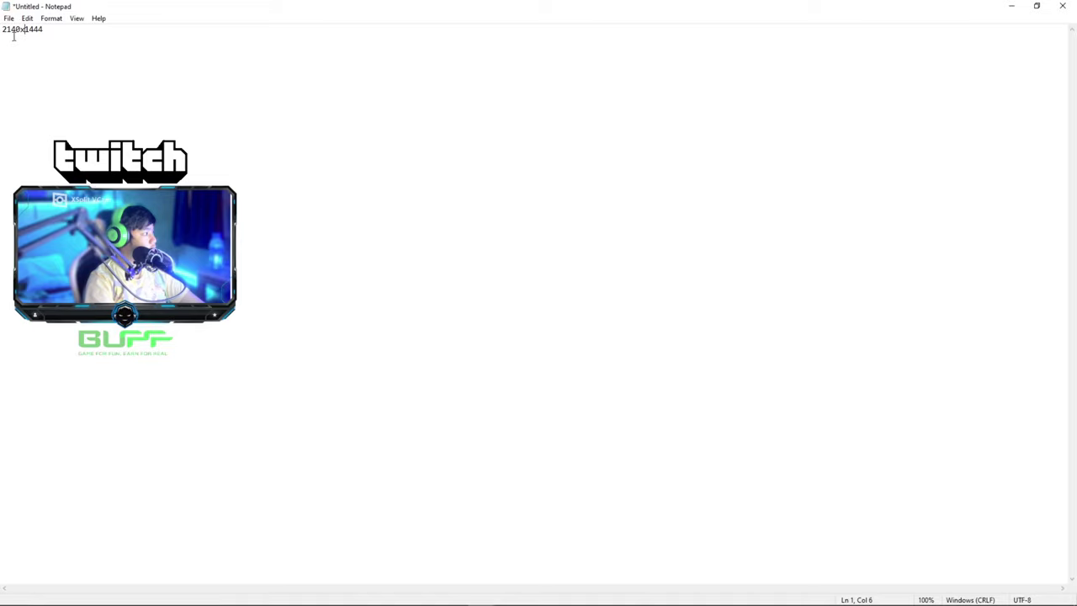
click(87, 31)
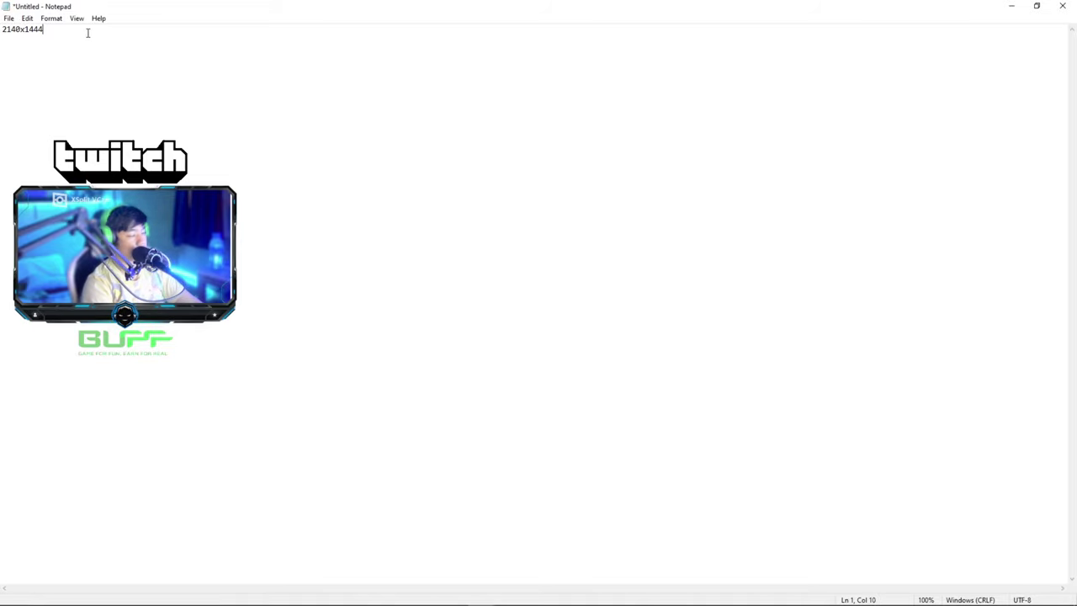
text(4)
Step: Paste 2140x1444 onto a second line, fixing the pasting mistakes
key(Return)
key(ctrl+v)
key(BackSpace)
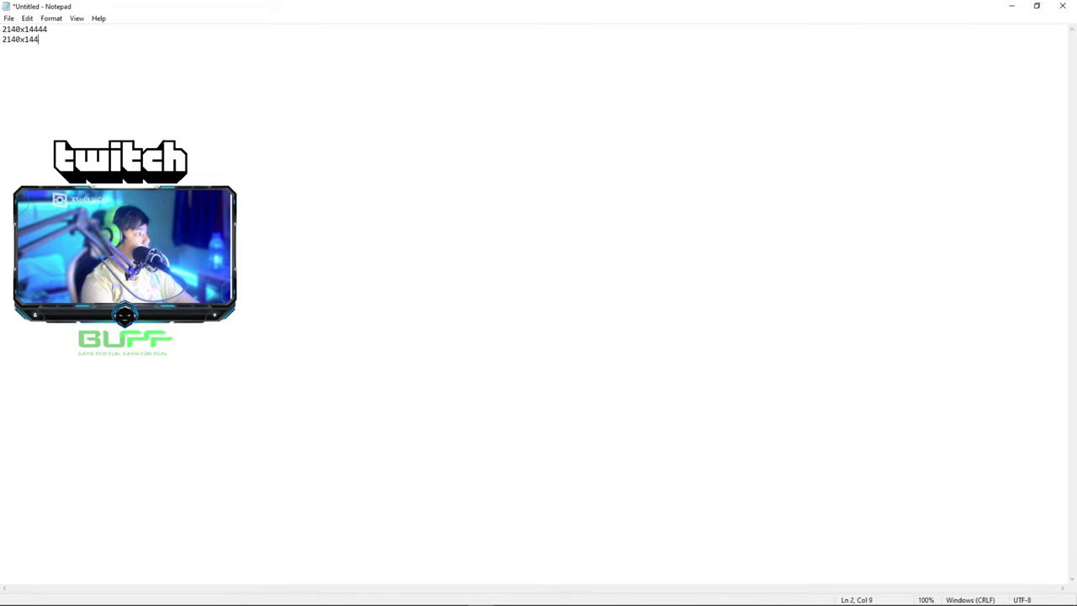
key(BackSpace)
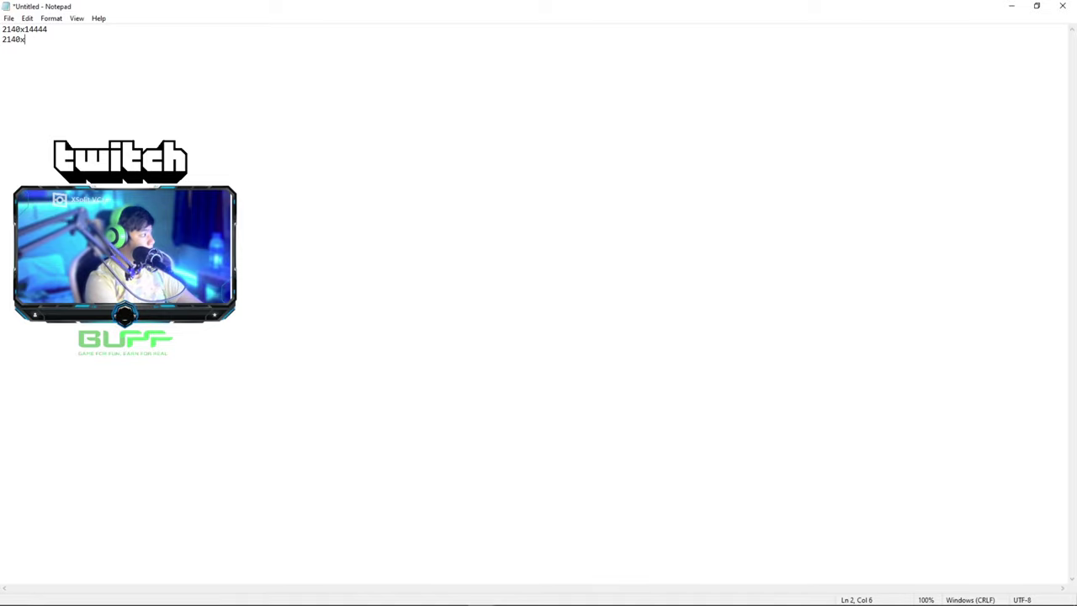
key(BackSpace)
key(BackSpace)
key(BackSpace)
key(ctrl+v)
key(BackSpace)
key(BackSpace)
key(BackSpace)
key(BackSpace)
key(BackSpace)
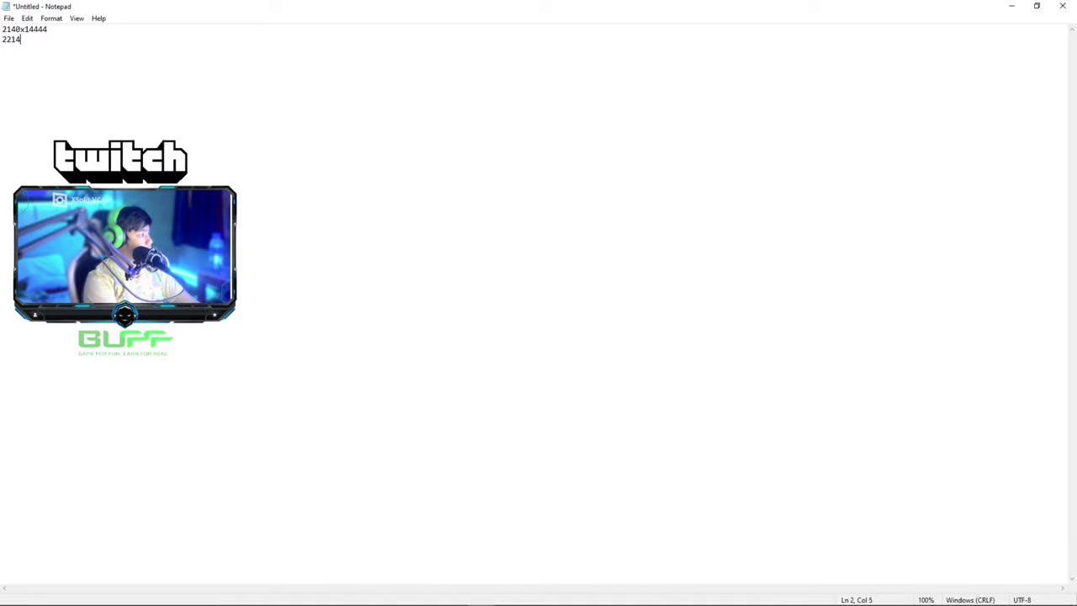
key(BackSpace)
key(BackSpace)
key(BackSpace)
key(ctrl+v)
key(BackSpace)
key(BackSpace)
key(BackSpace)
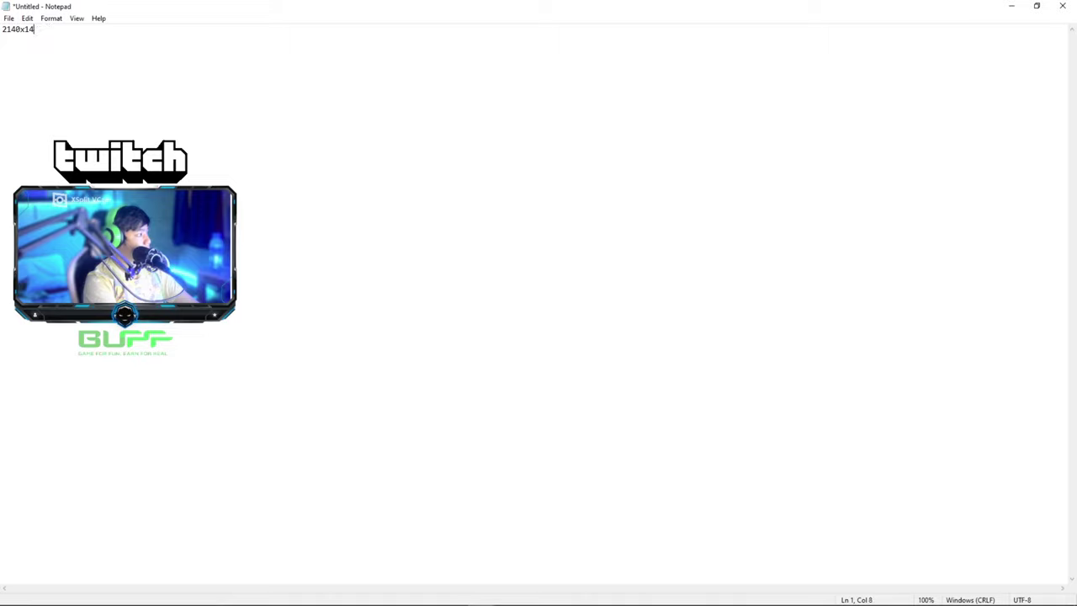
key(BackSpace)
key(BackSpace)
key(BackSpace)
key(ctrl+v)
key(Return)
key(ctrl+v)
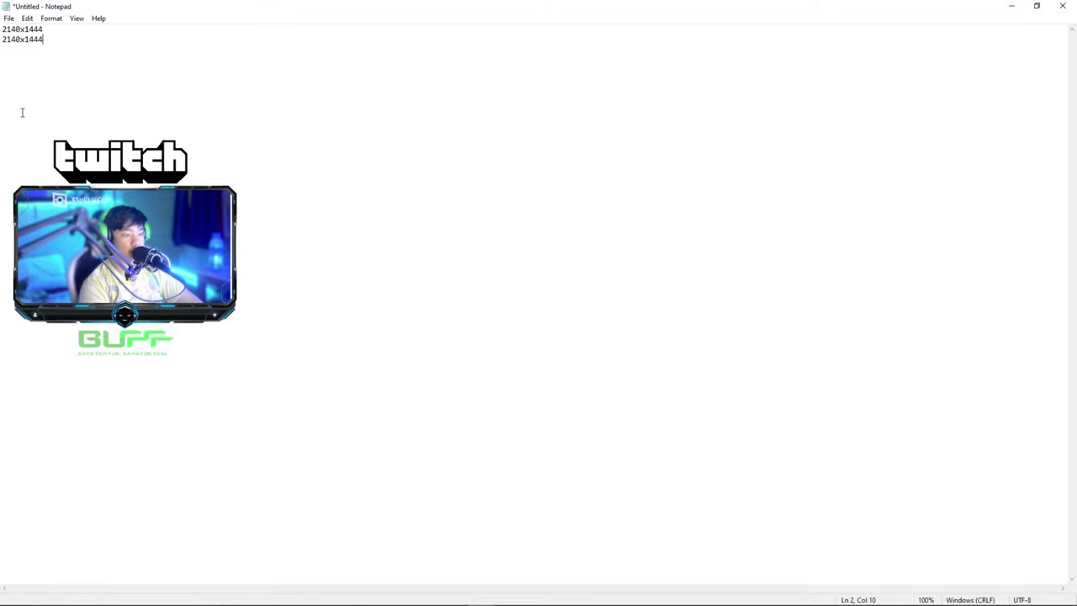
Step: Minimize Notepad to return to OBS and switch to the Output settings
click(1010, 7)
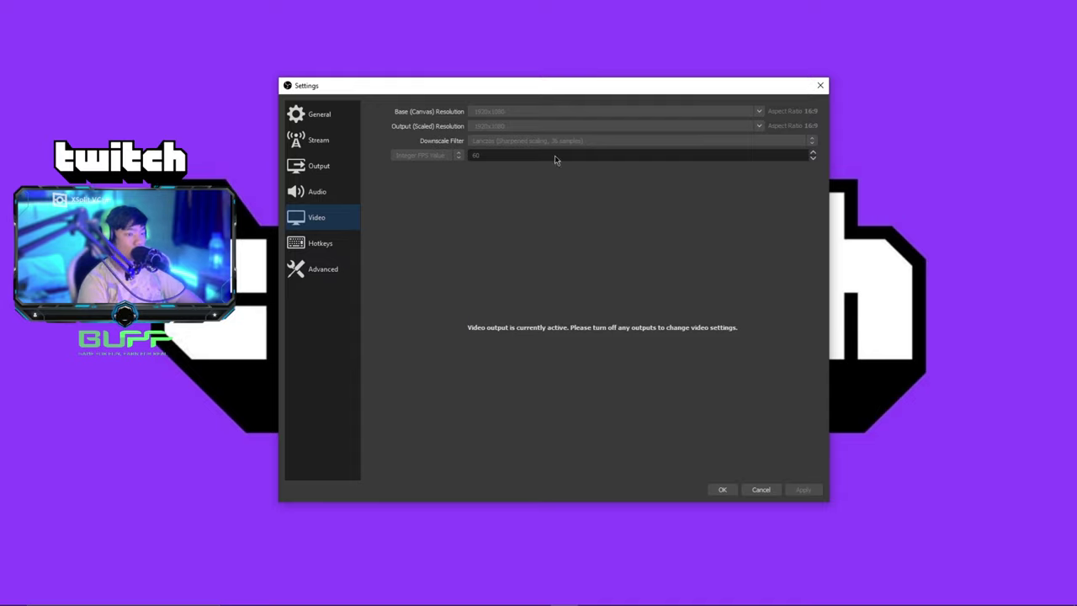
click(317, 165)
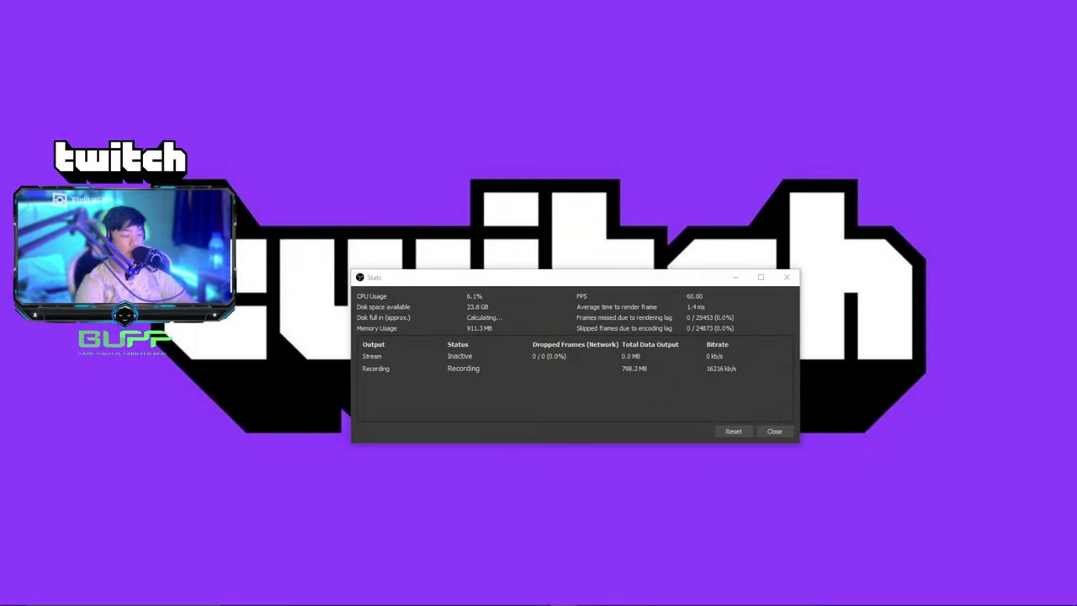
Step: Maximize the Stats window to review recording bitrate, 60 FPS and dropped frames
click(761, 277)
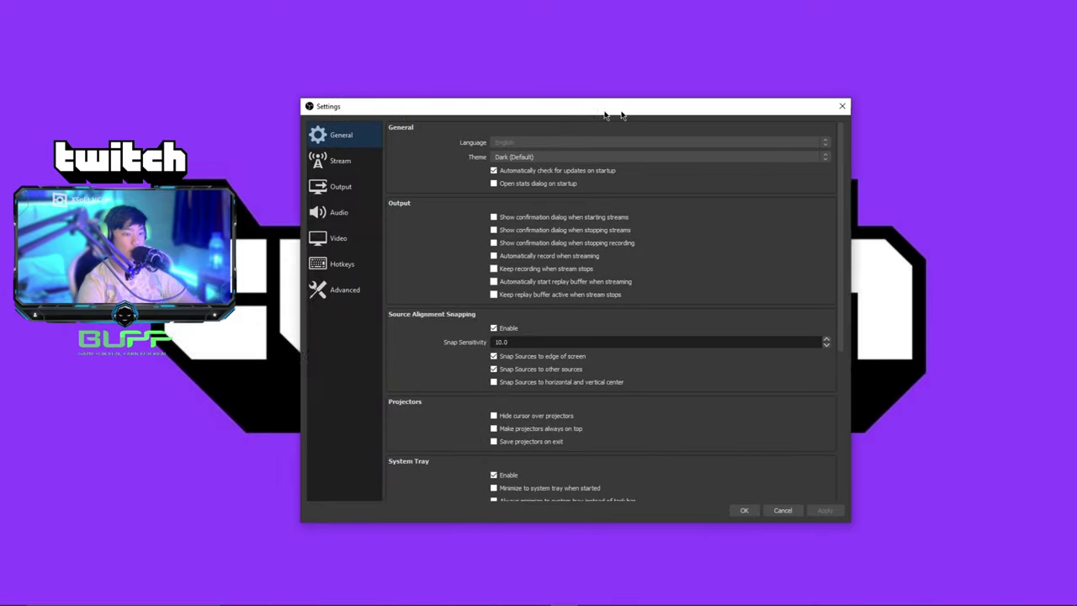
Step: Drag the top, bottom, right and left edges of Settings outward to fill the screen
drag(608, 87, 643, 7)
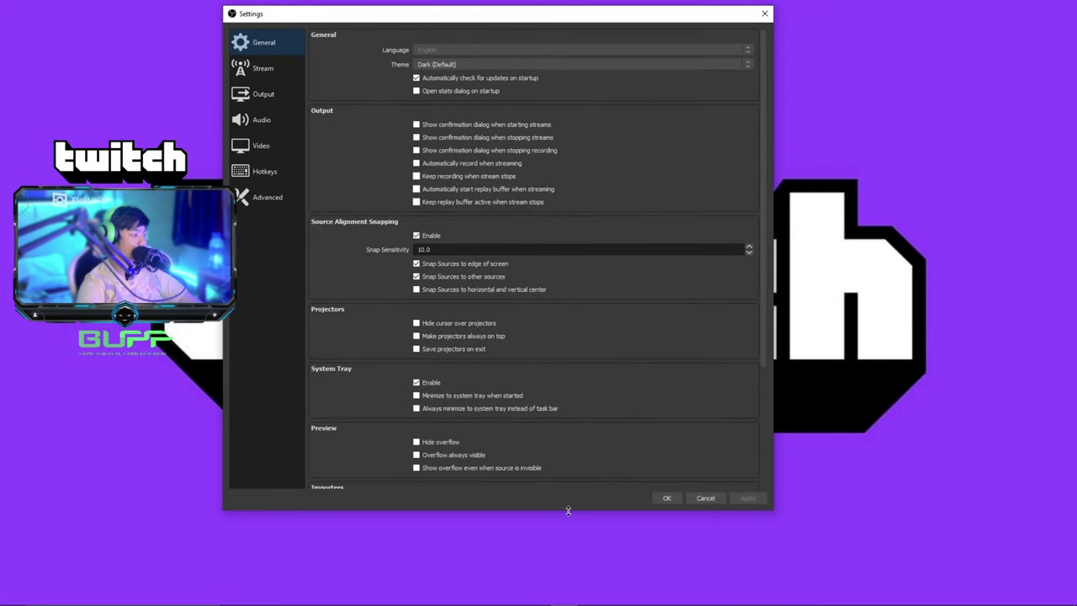
drag(567, 510, 585, 602)
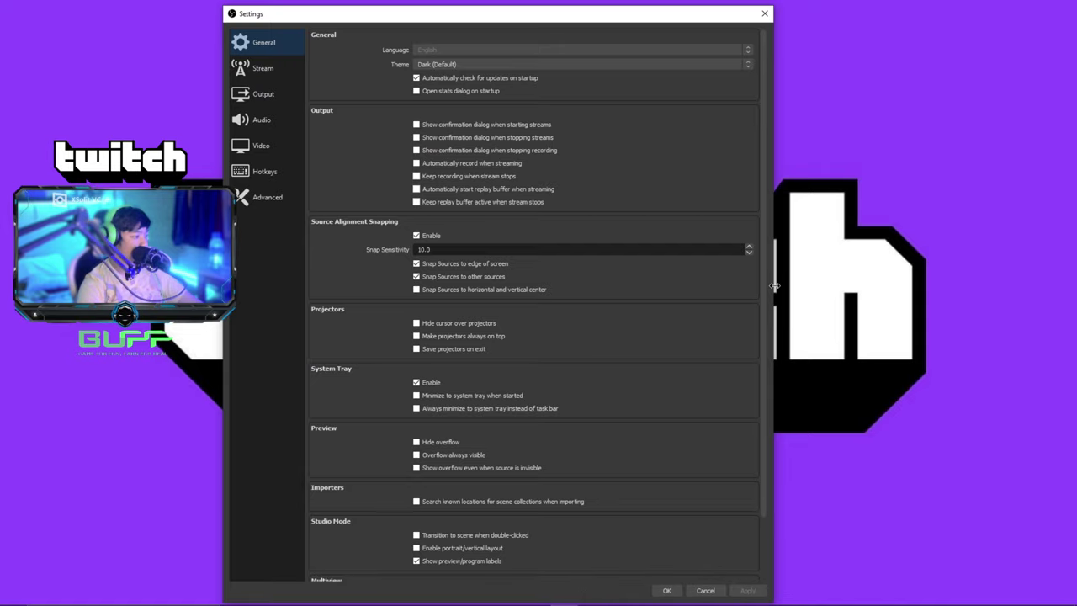
drag(774, 286, 1073, 285)
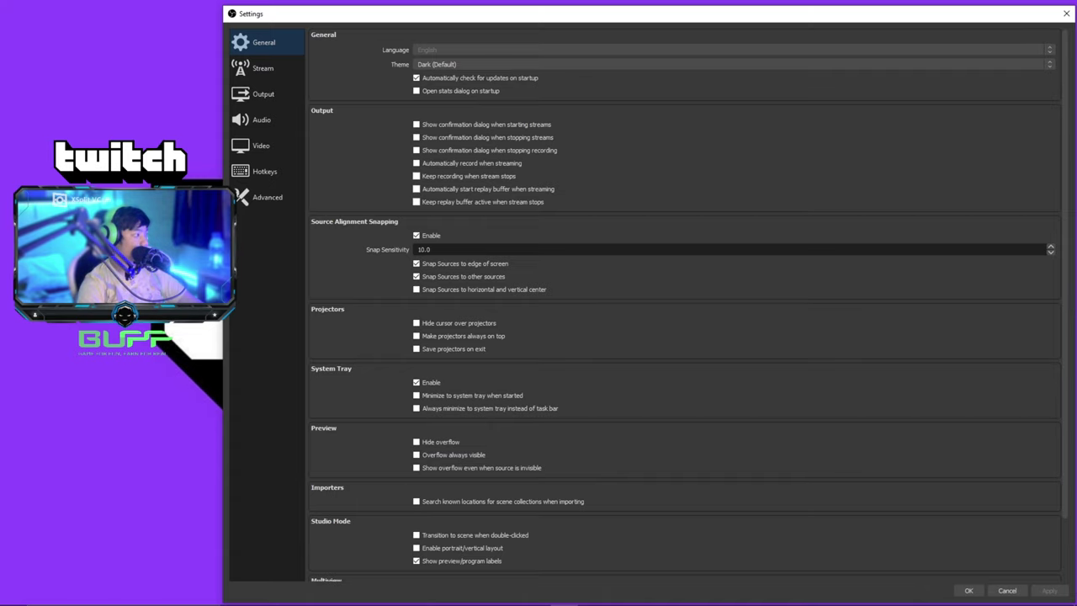
drag(224, 281, 3, 281)
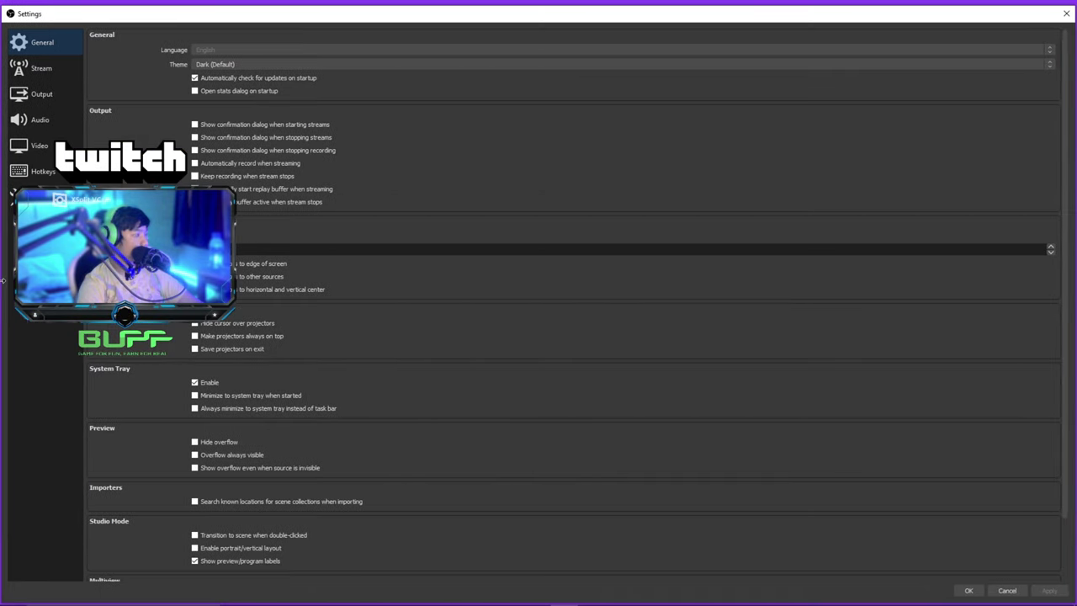
Step: Show the Streaming output page (CBR 5000 Kbps, Max Quality) and narrow the window from the left
click(25, 95)
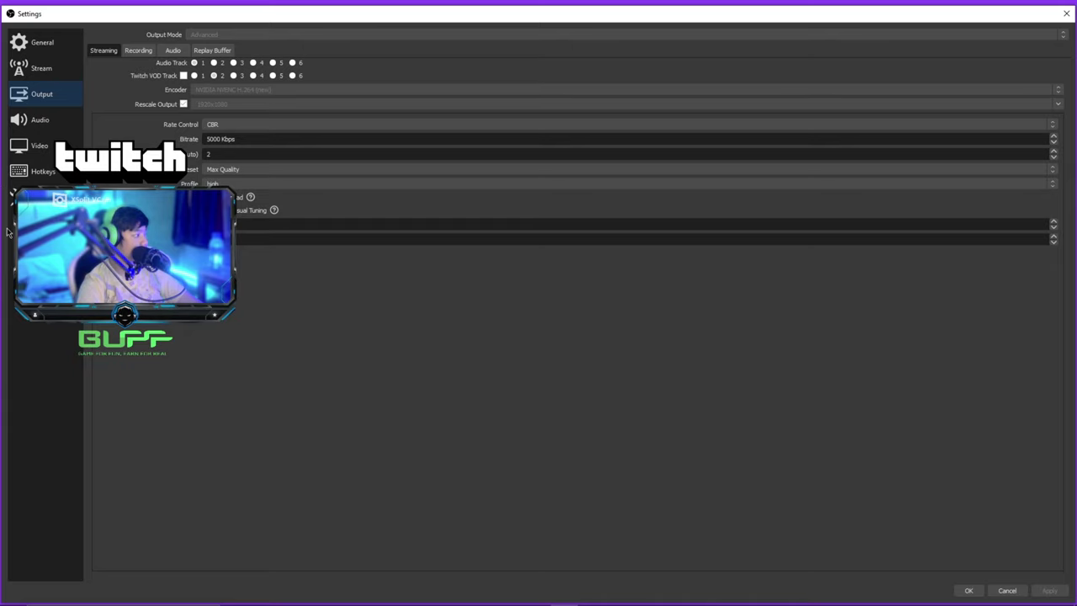
mouse_move(3, 253)
mouse_down()
mouse_move(349, 265)
mouse_move(230, 272)
mouse_up()
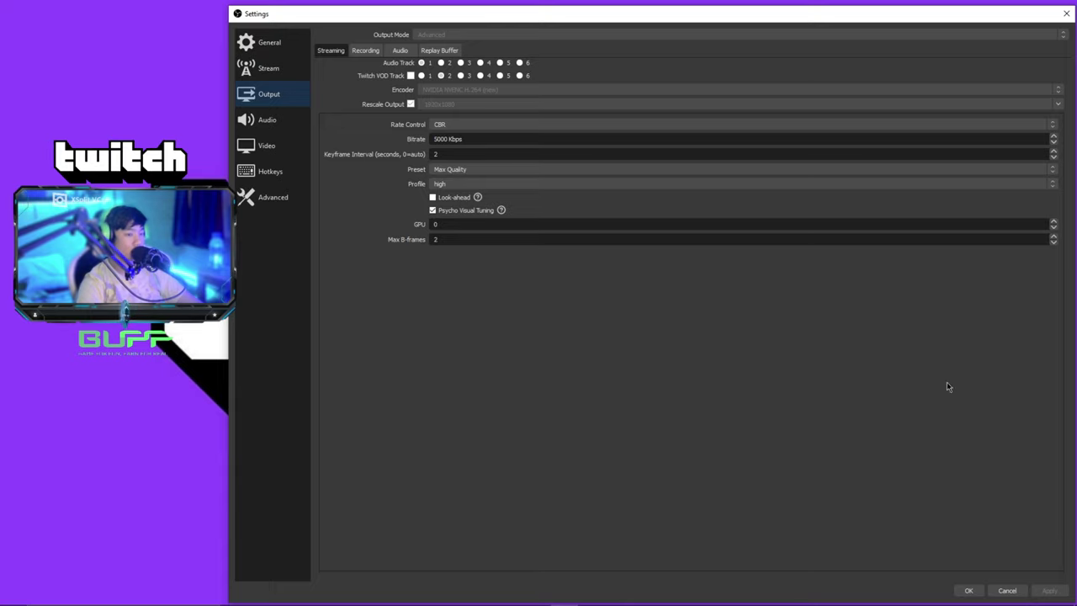